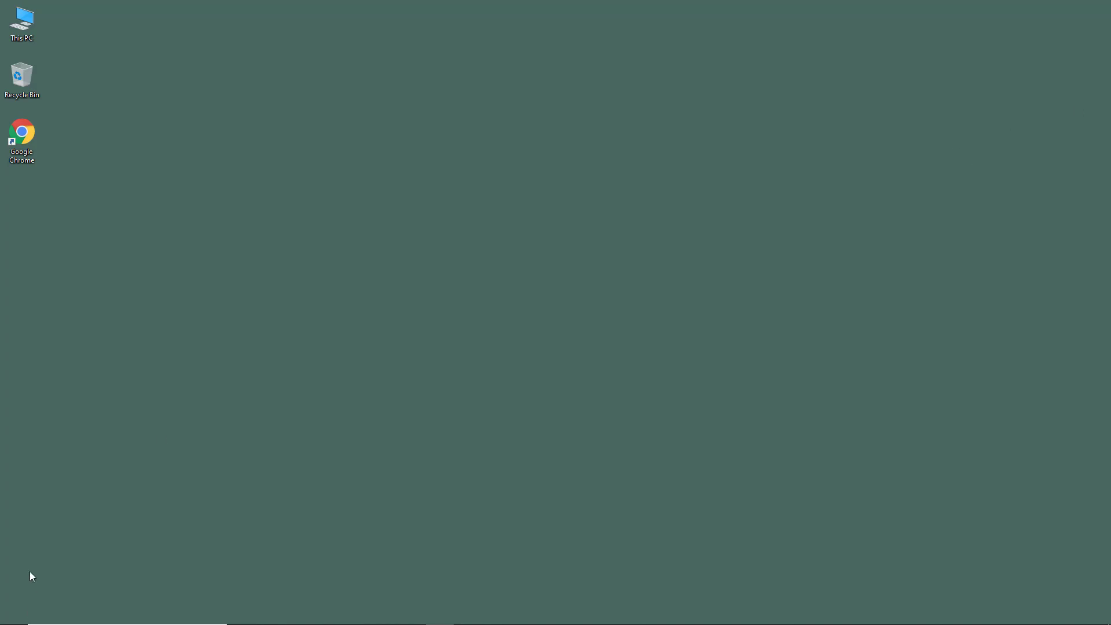
- Search the Start menu for 'back' and launch Backup and Sync from Google
click(14, 614)
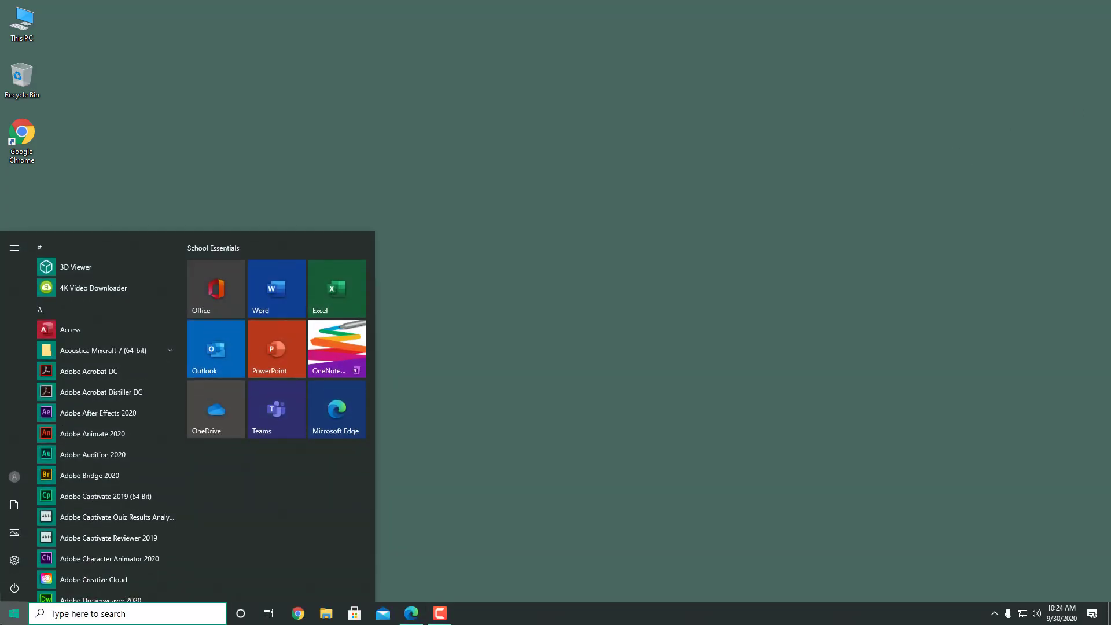
text(back)
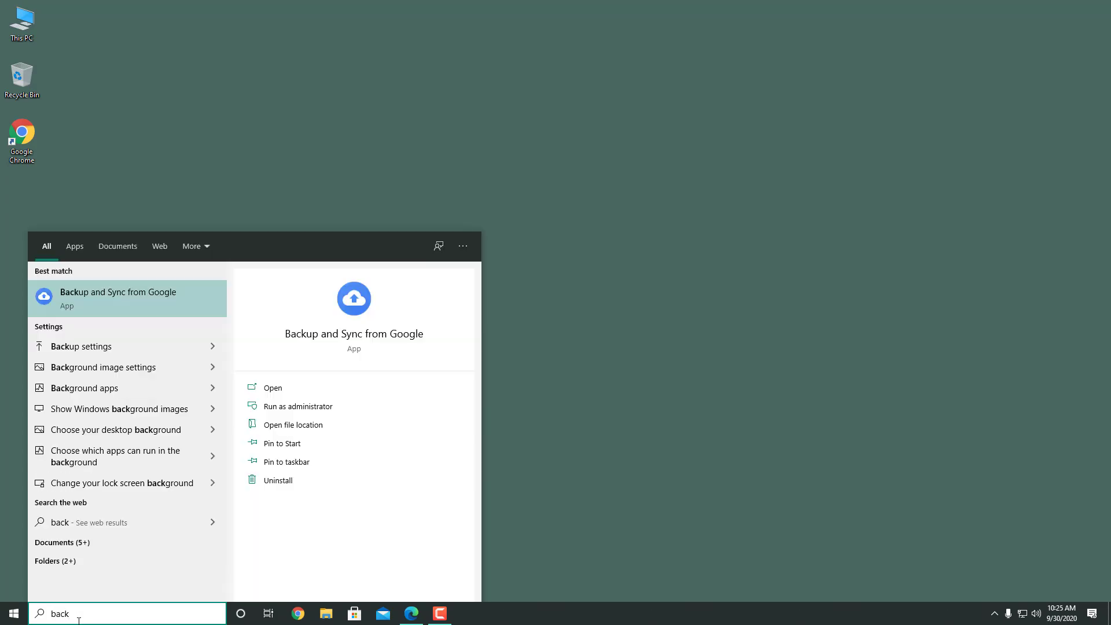
click(132, 293)
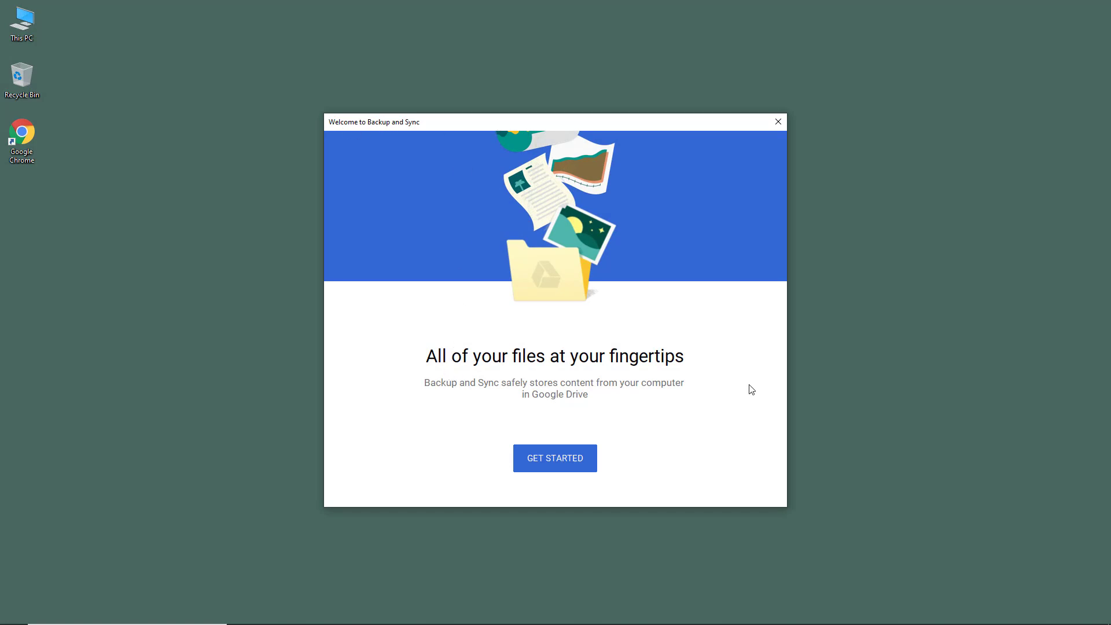
- Get started and sign in with the Google account e-mail and password
click(559, 467)
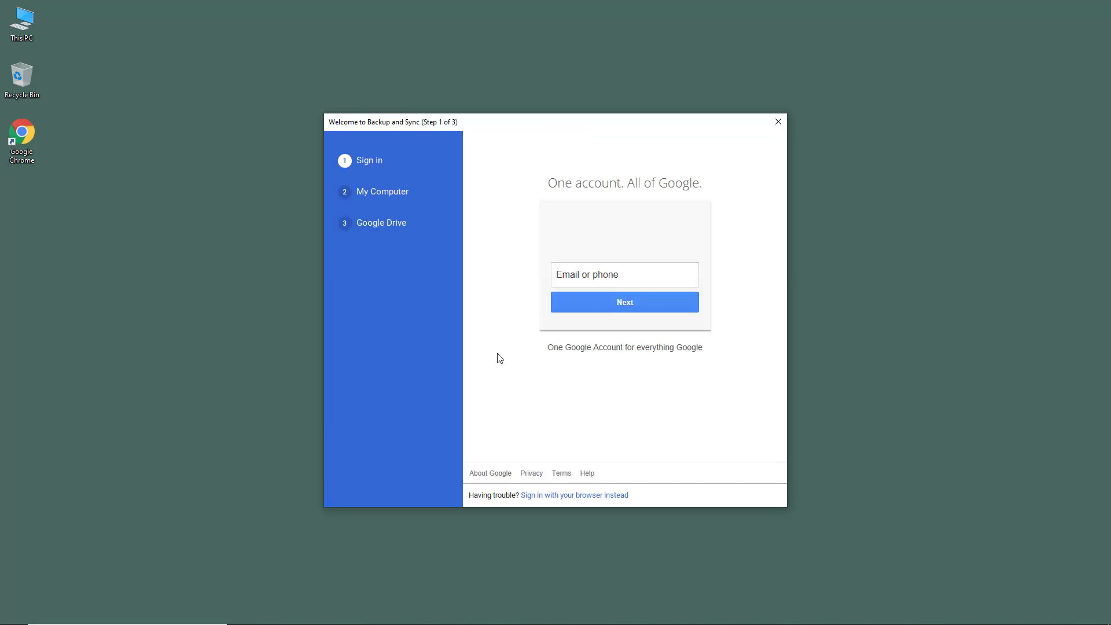
click(608, 277)
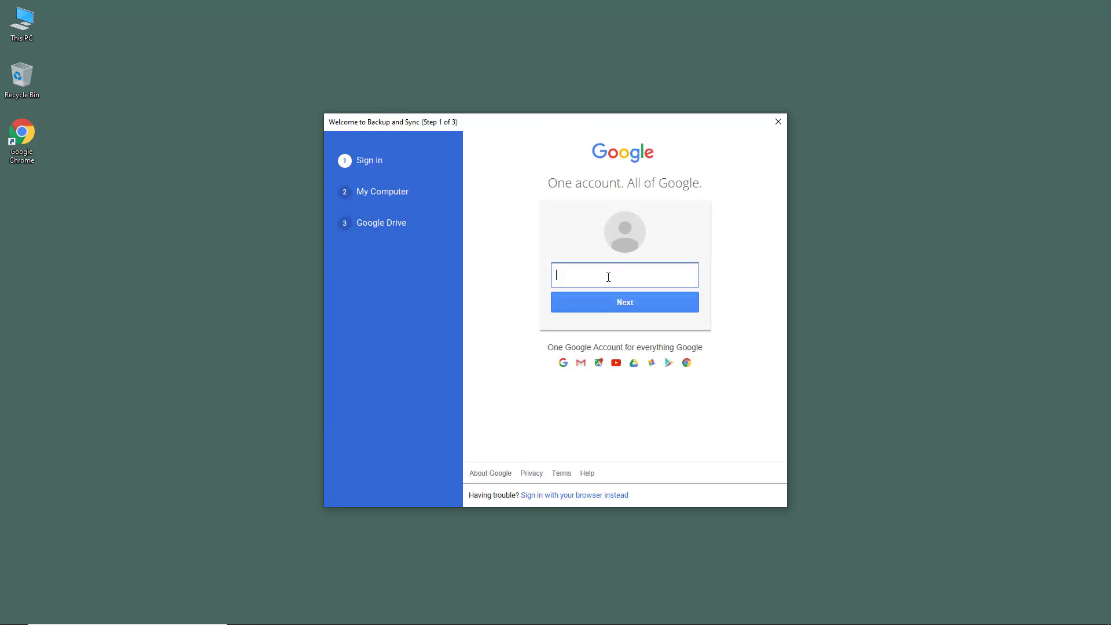
click(647, 301)
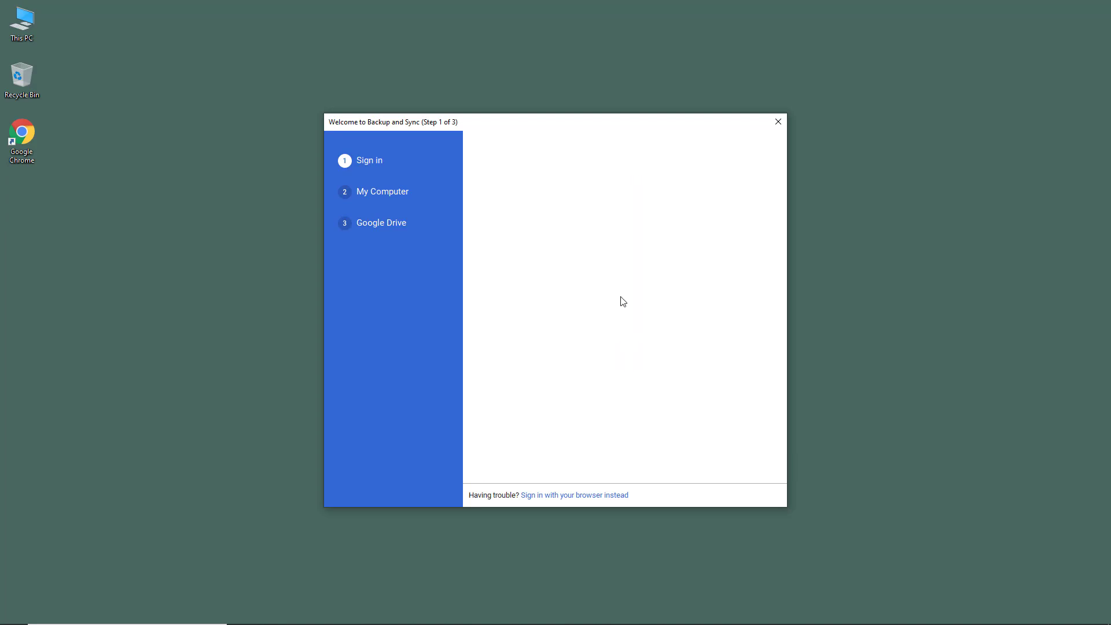
click(605, 271)
text(•)
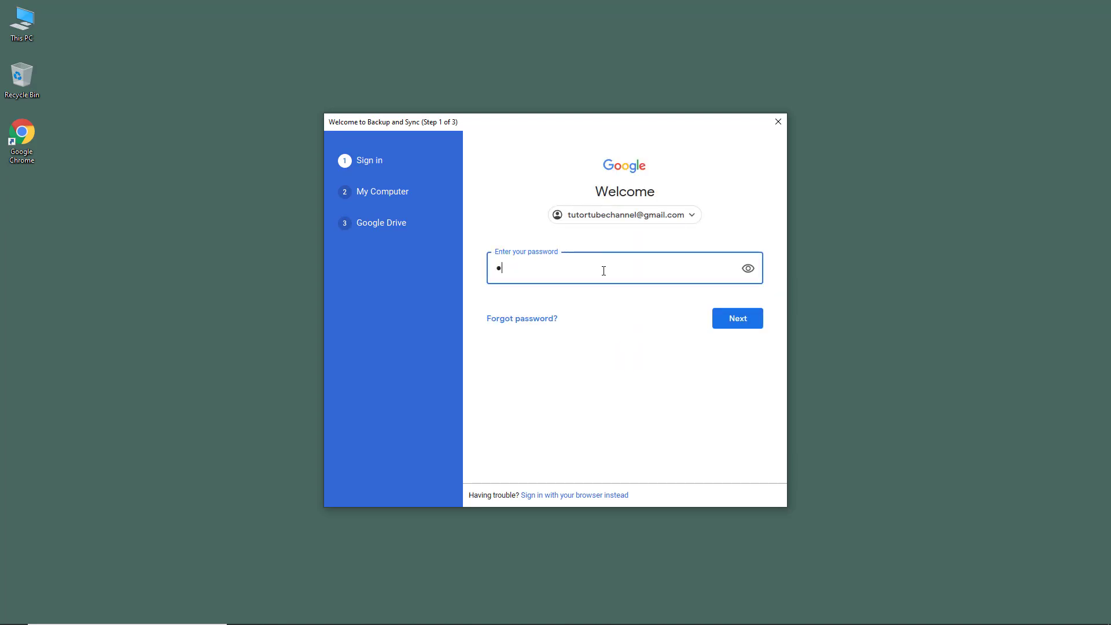
text(•••••)
click(736, 324)
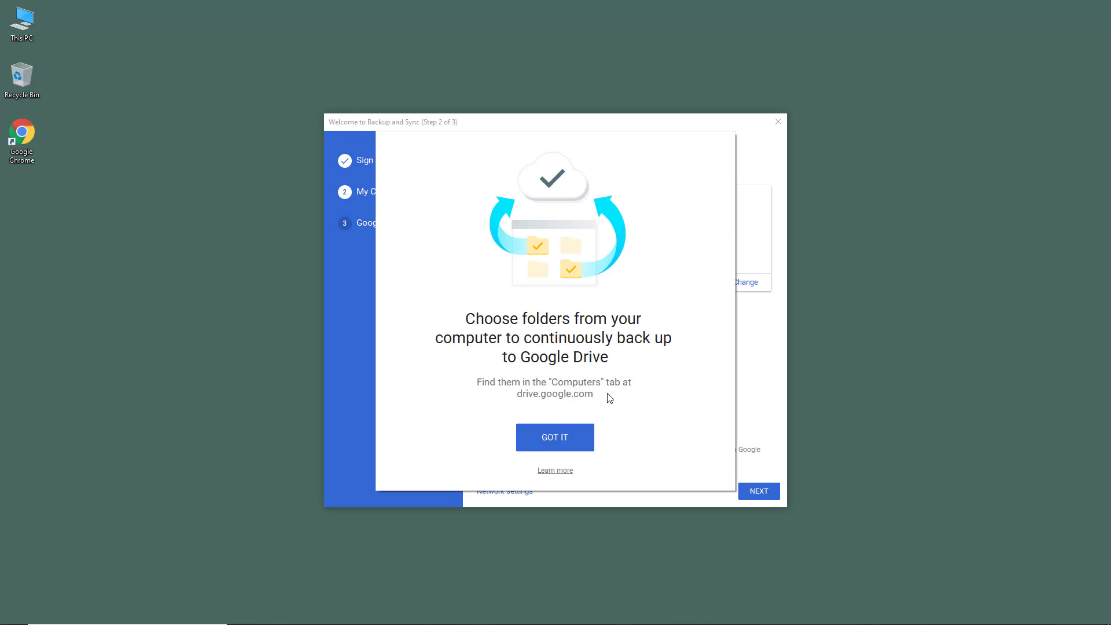
- Dismiss the folder-backup intro, cancel the folder picker, and untick Documents from backup
click(569, 444)
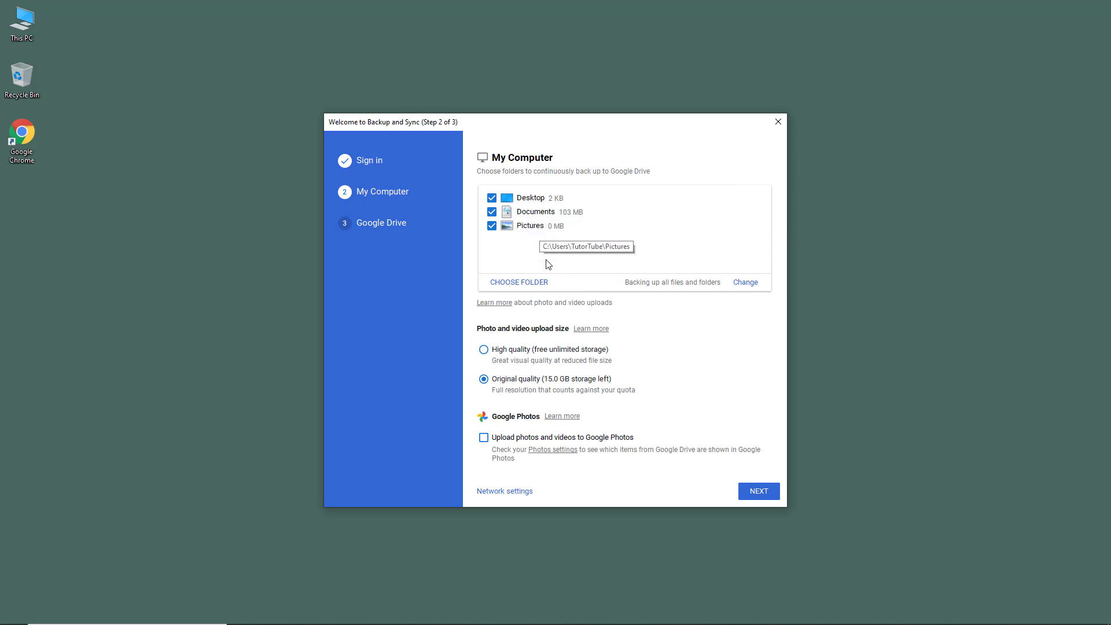
click(523, 283)
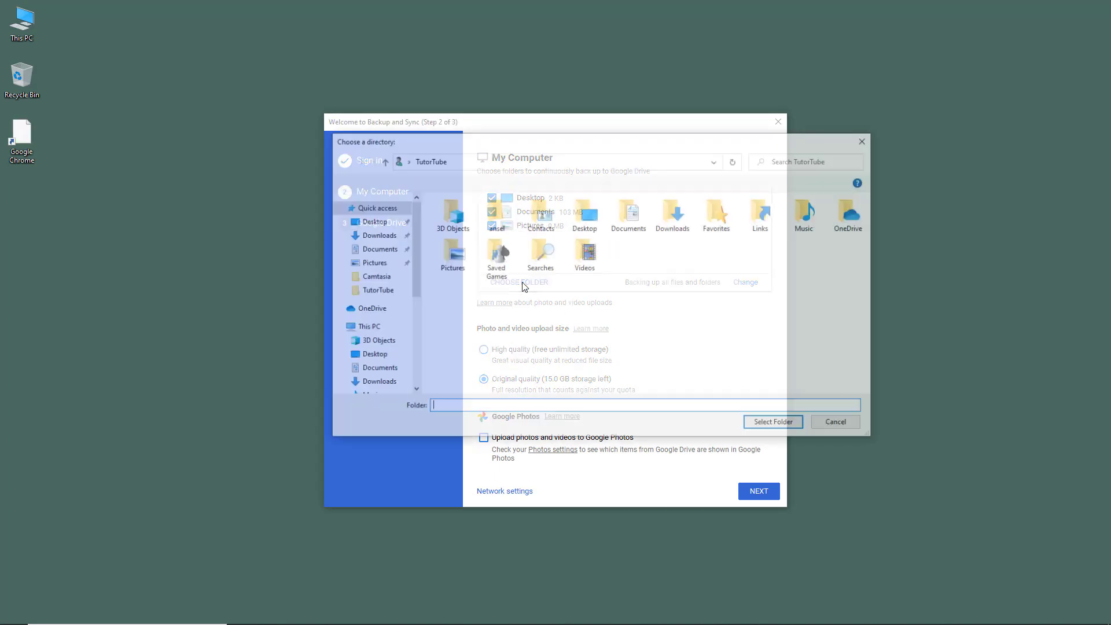
click(839, 424)
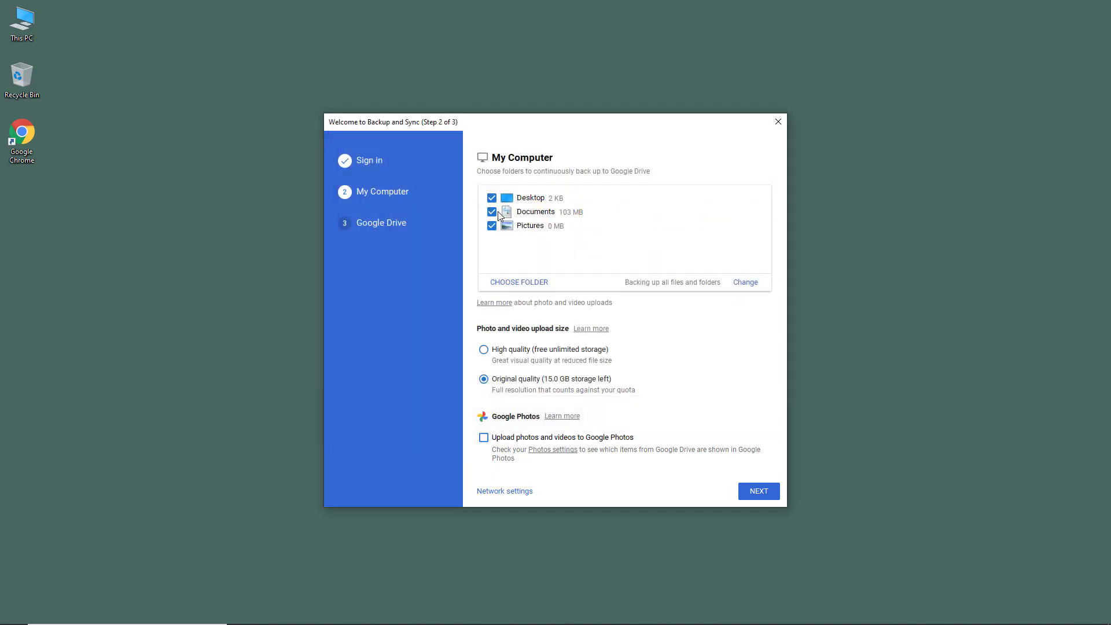
click(492, 212)
- Untick Pictures, enable uploading photos and videos to Google Photos, and proceed to Google Drive
click(492, 225)
click(516, 442)
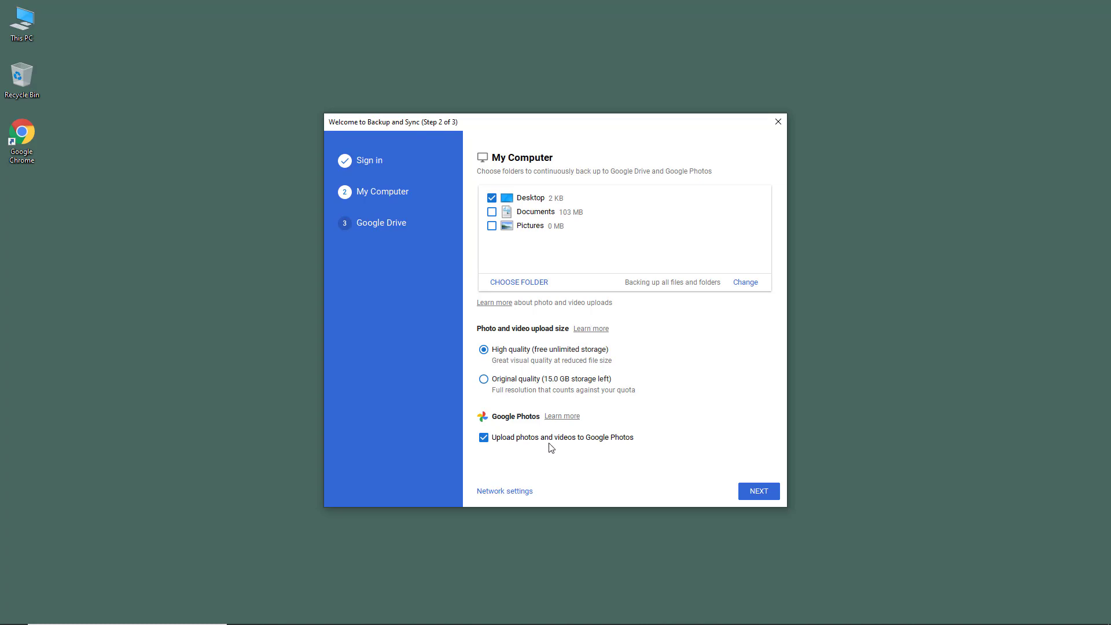
click(763, 494)
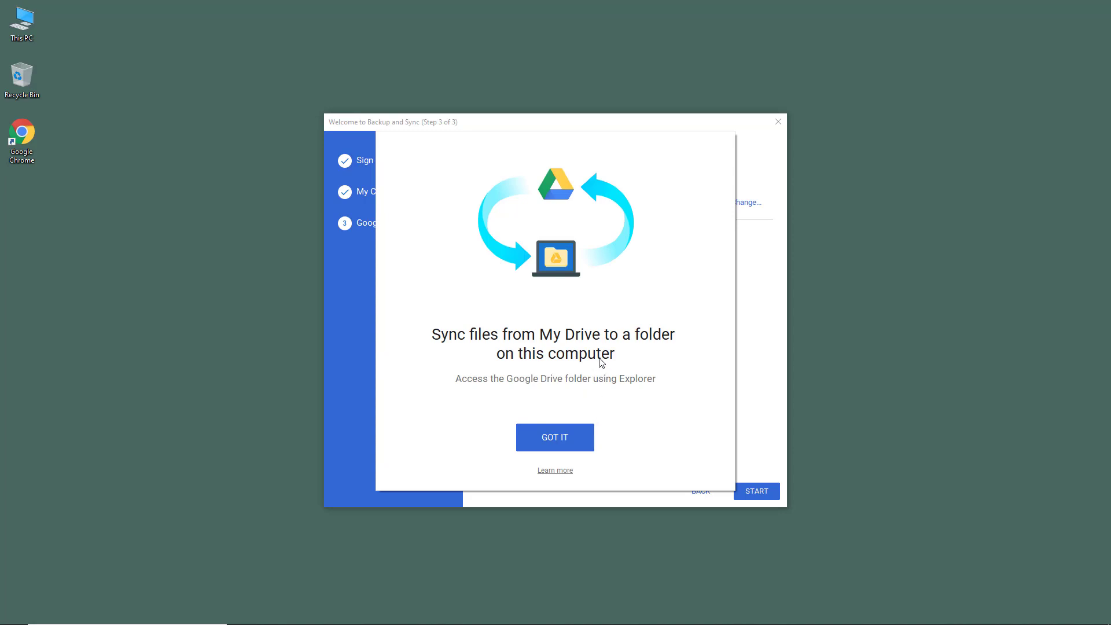
- Create a new 'Google Drive' folder on TutorTube (K:) and set it as the My Drive sync location
click(555, 440)
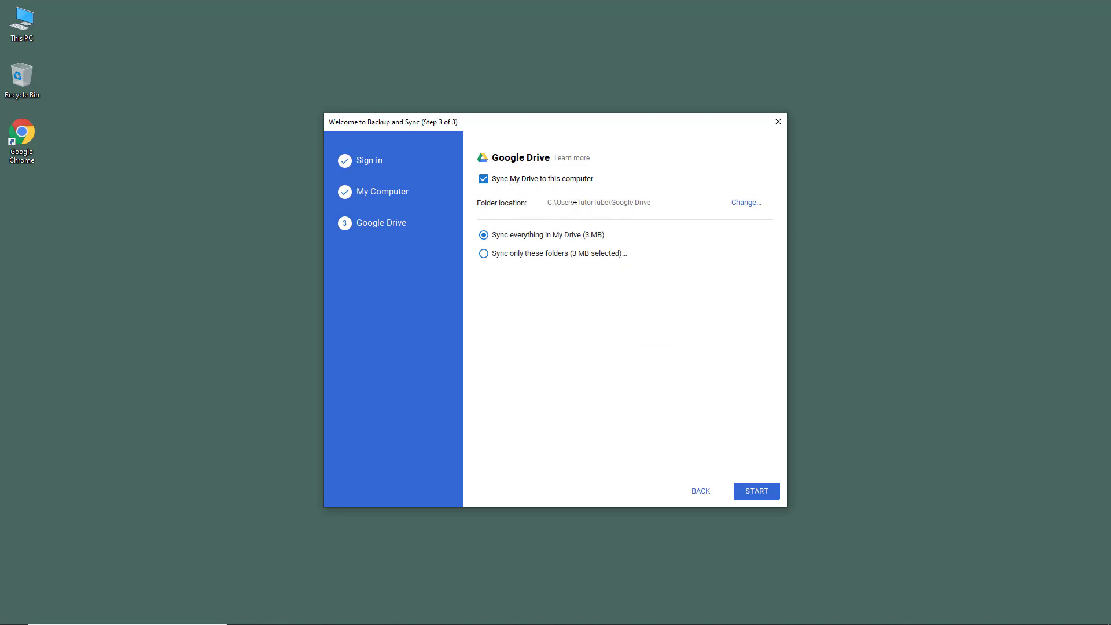
click(746, 205)
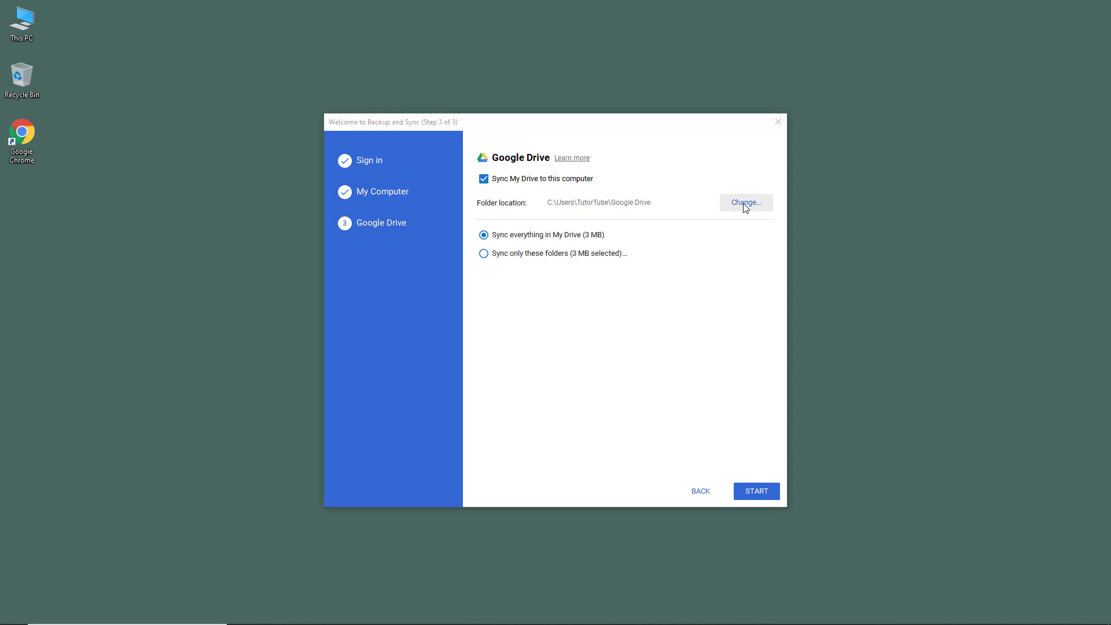
scroll(414, 269, down, 5)
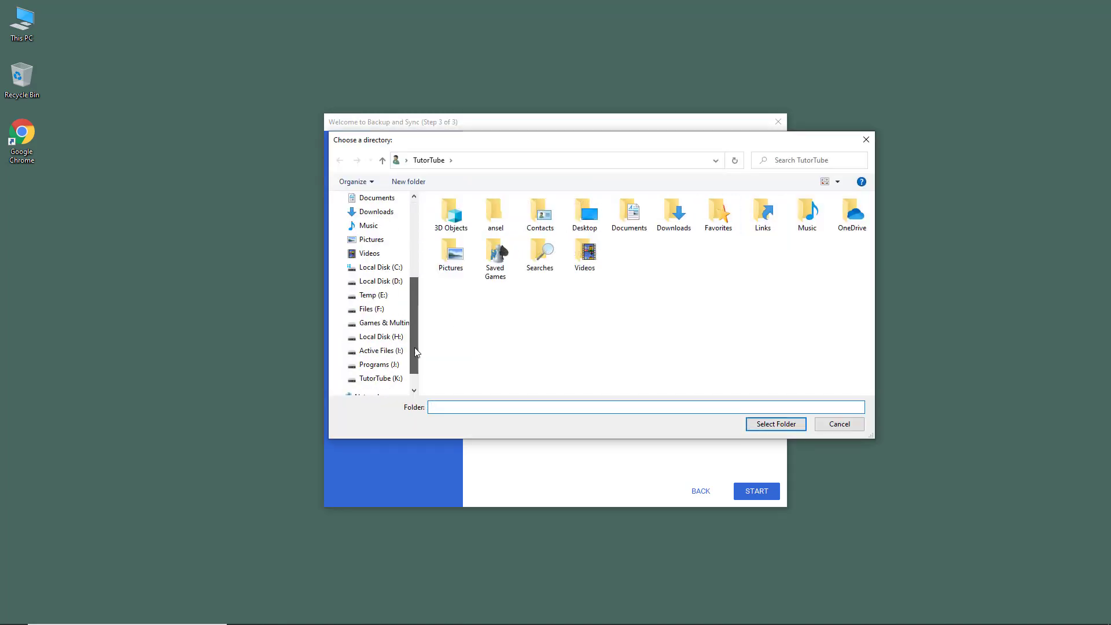
click(370, 364)
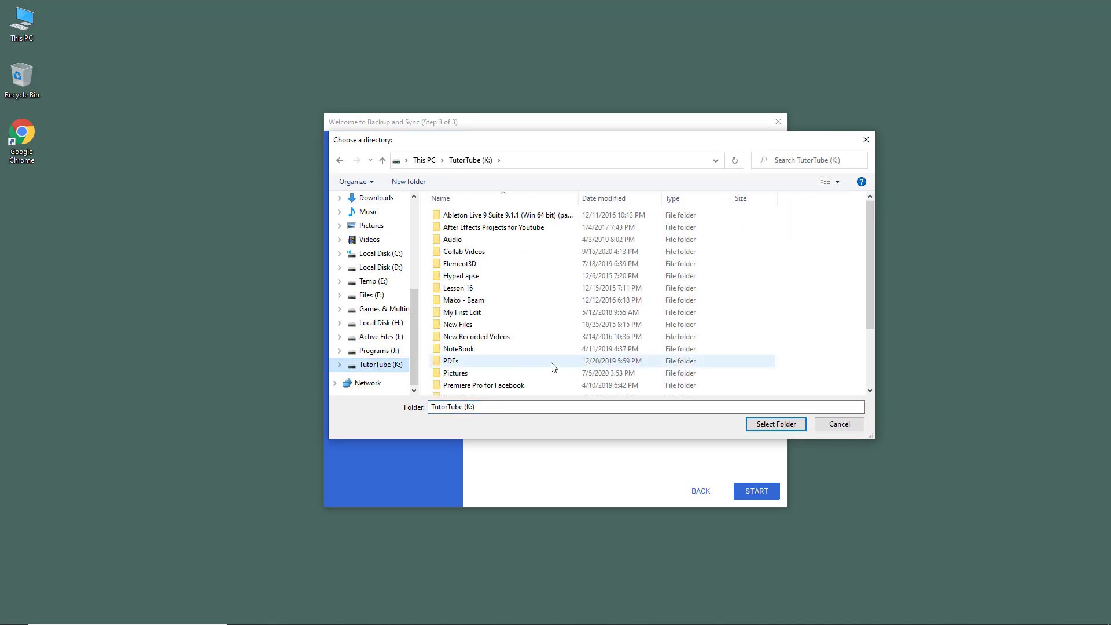
right_click(797, 335)
mouse_move(834, 445)
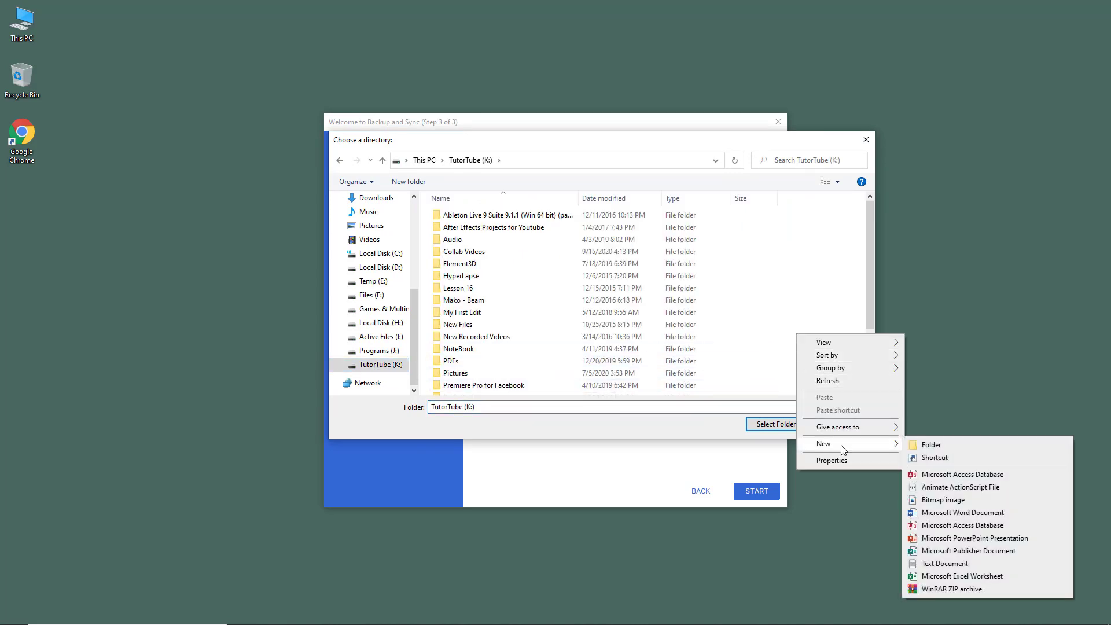
click(930, 449)
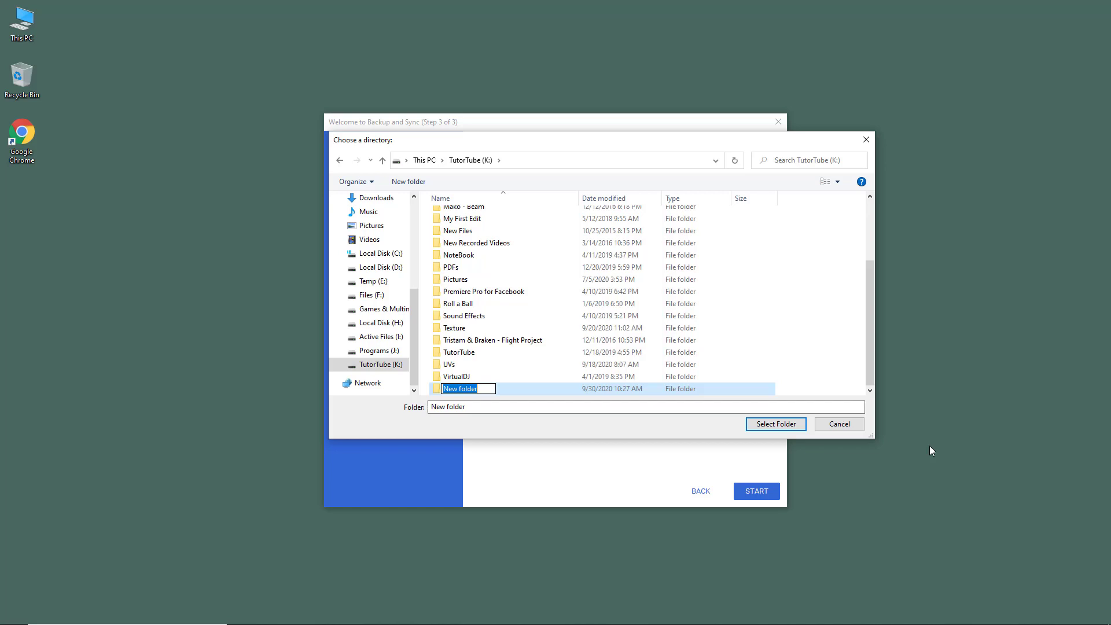
text(Google Drive)
click(794, 362)
click(453, 390)
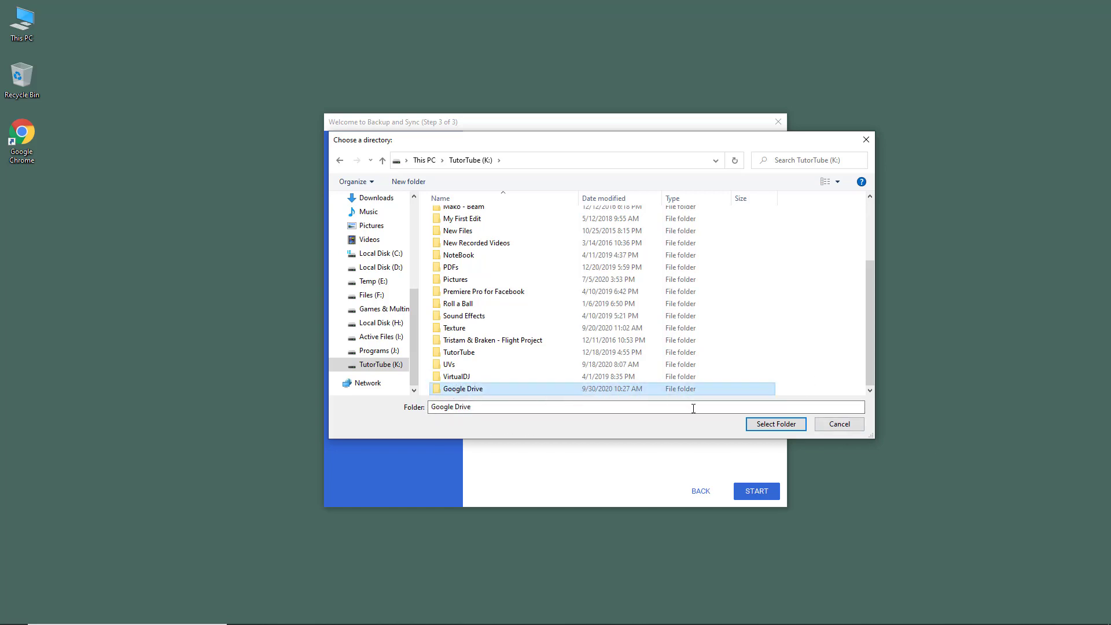
click(787, 425)
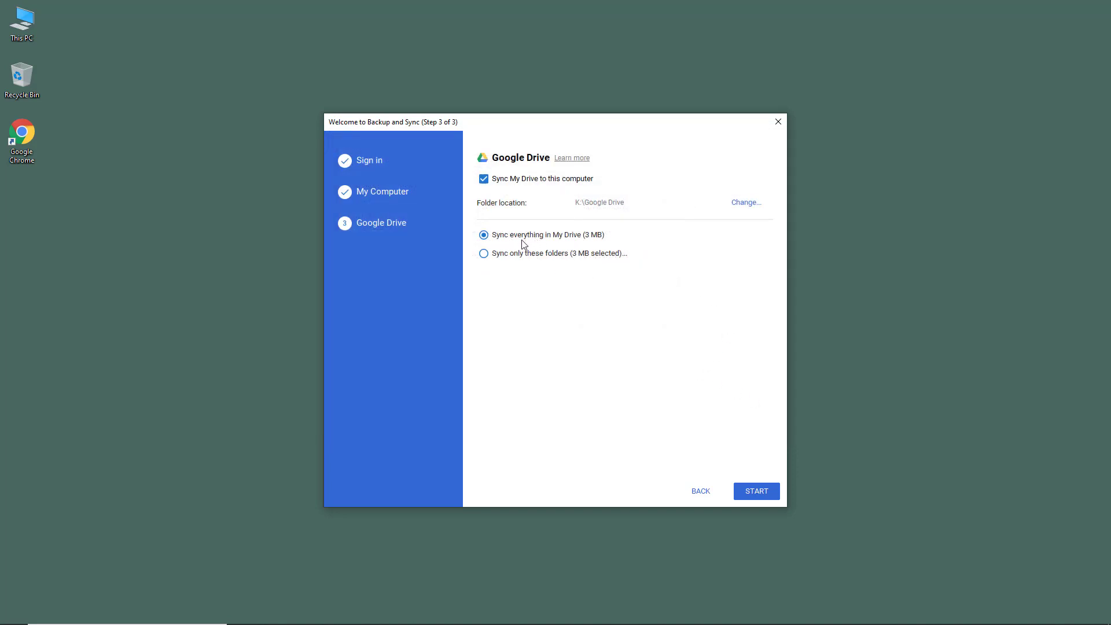
- Keep 'Sync everything in My Drive' selected and start syncing
click(544, 254)
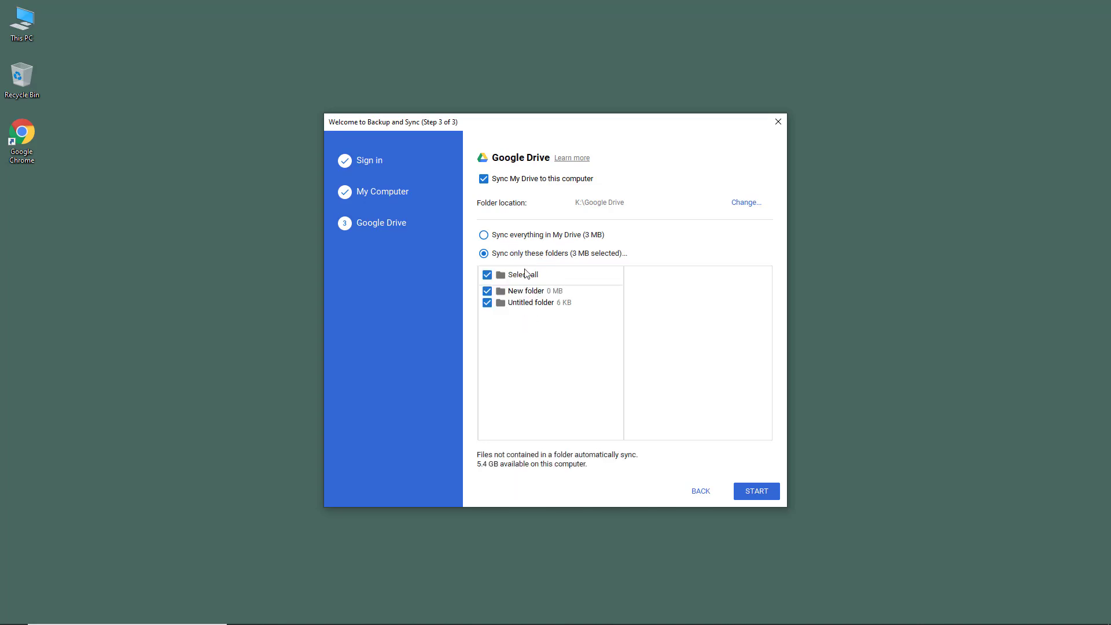
click(511, 238)
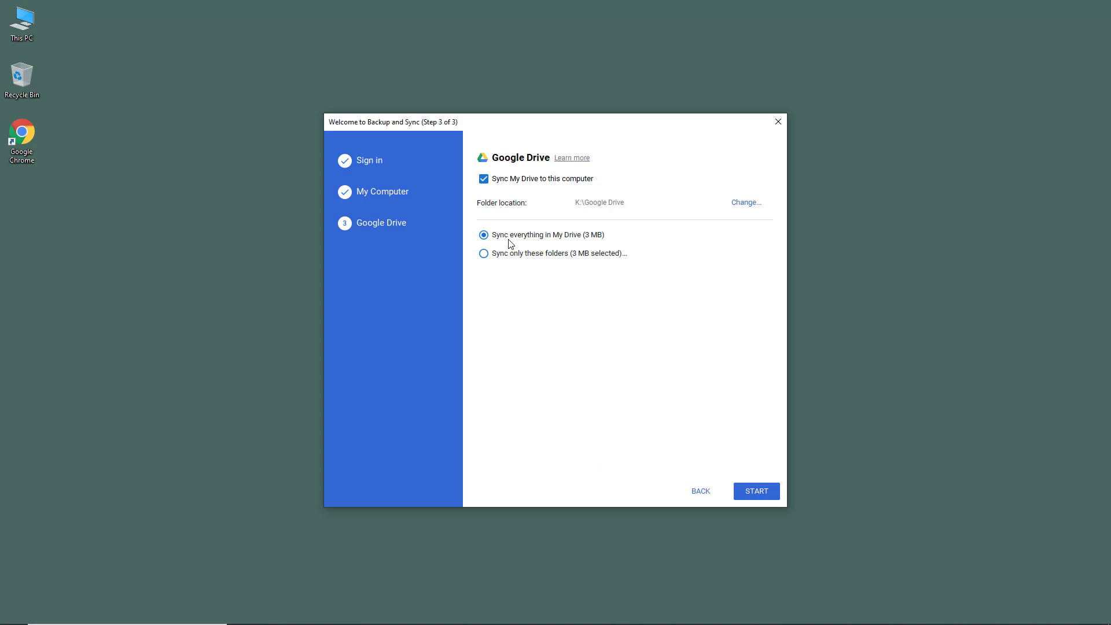
click(769, 493)
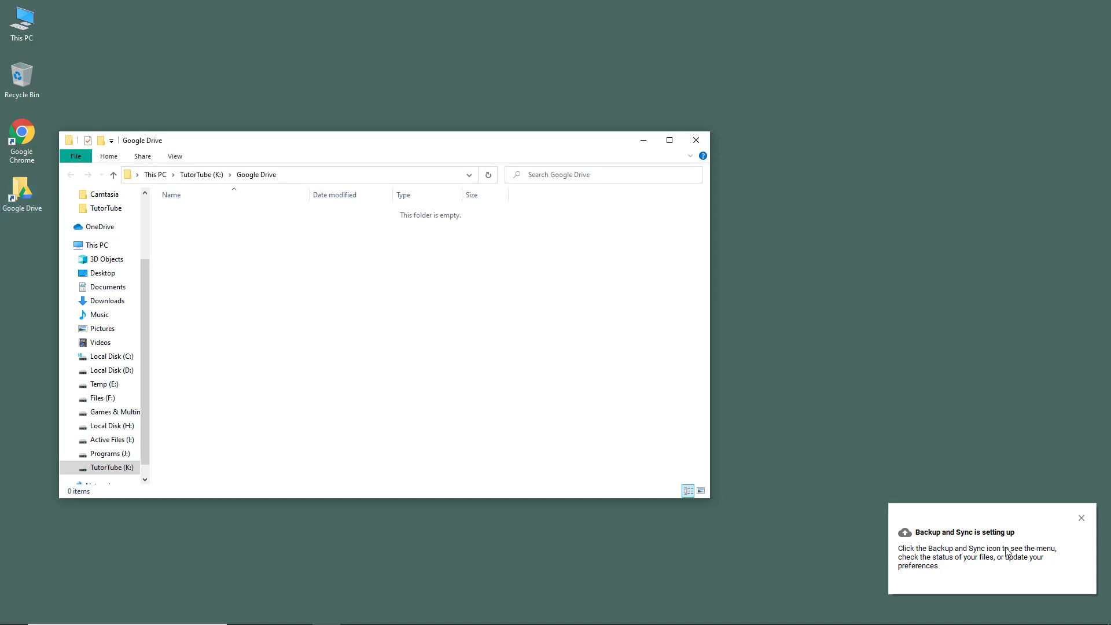
- Open K:\Google Drive in File Explorer and check Backup and Sync's status from the tray
click(1081, 518)
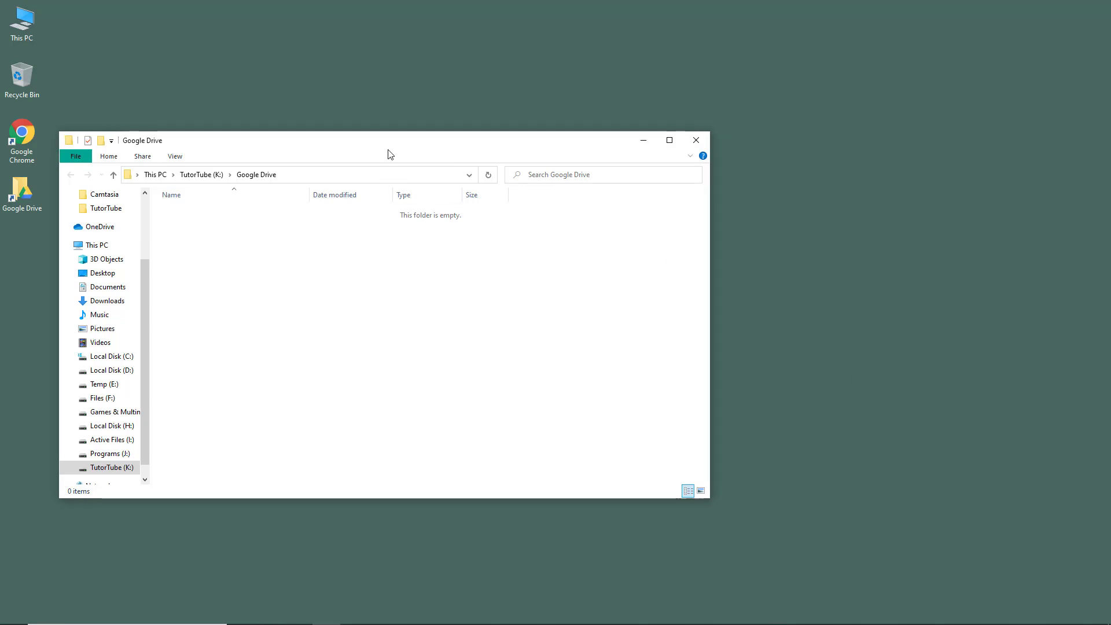
drag(399, 138, 510, 99)
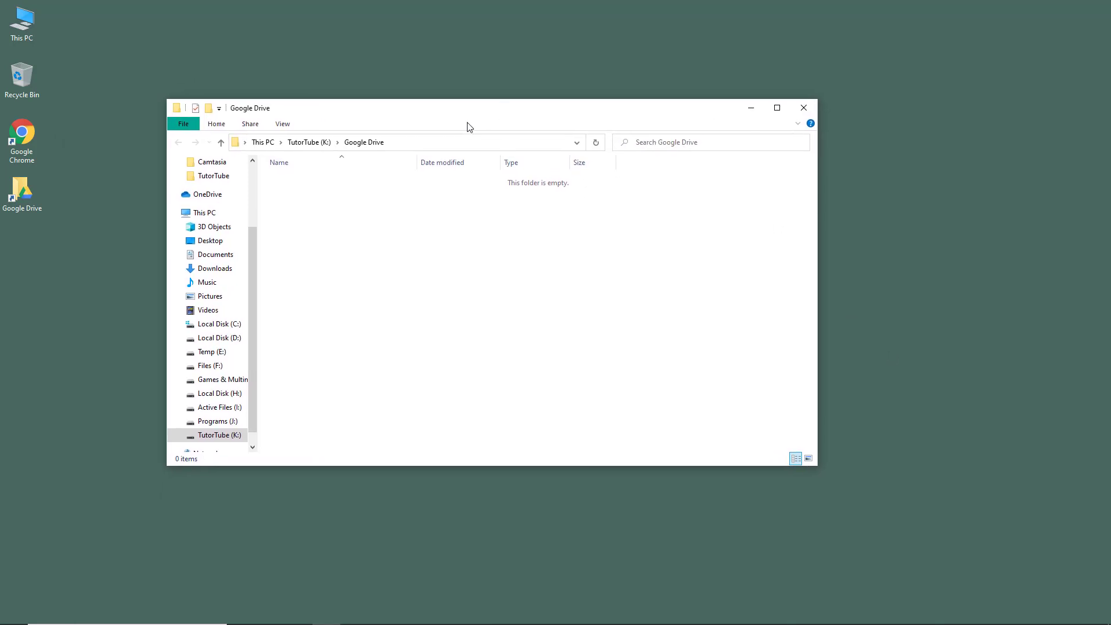
click(309, 142)
double_click(314, 245)
click(1036, 618)
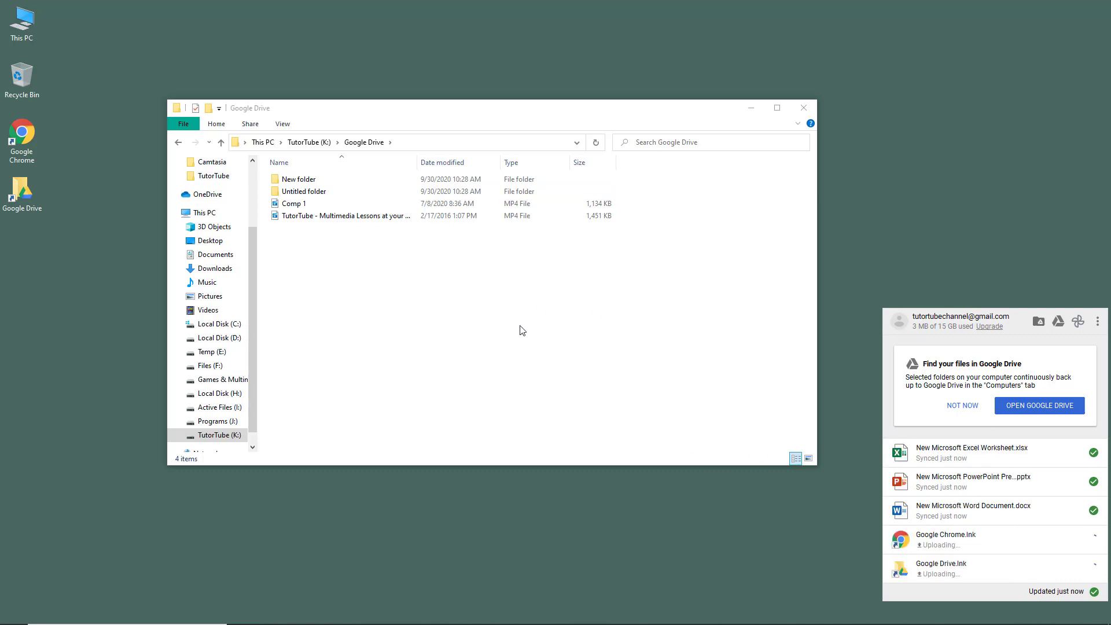
- Close the sync status panel, browse into Untitled folder, then return to Google Drive
click(453, 277)
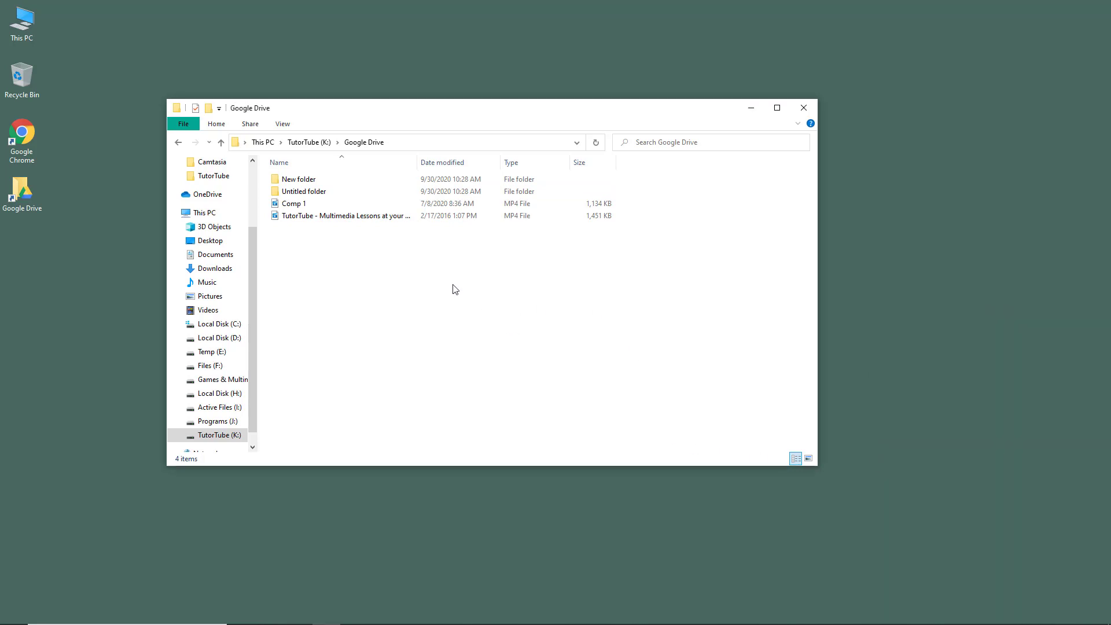
double_click(317, 192)
click(365, 144)
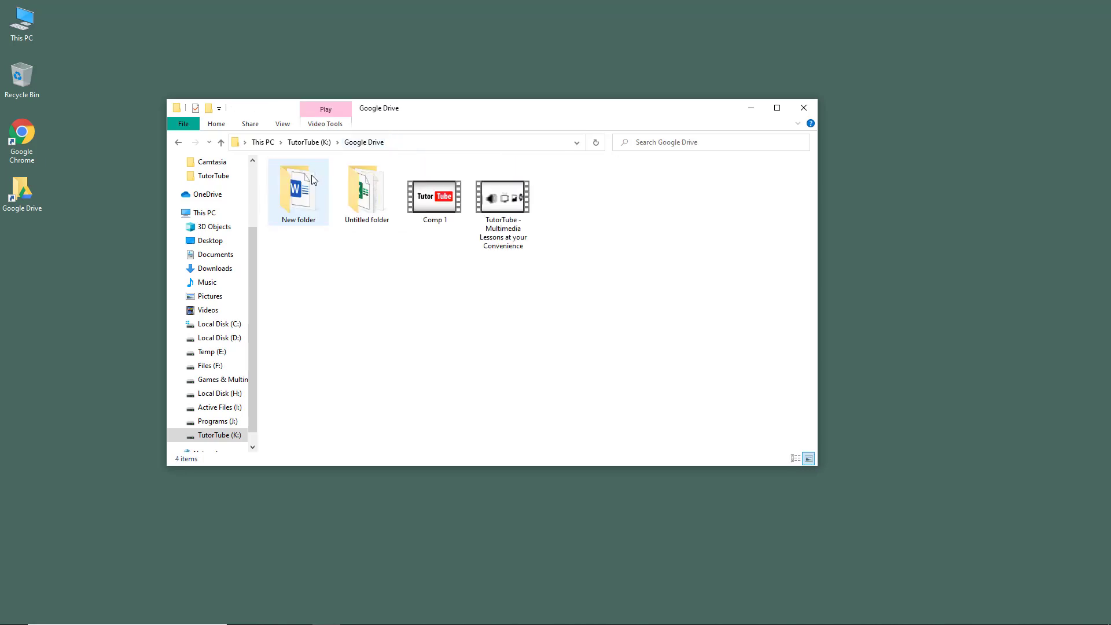